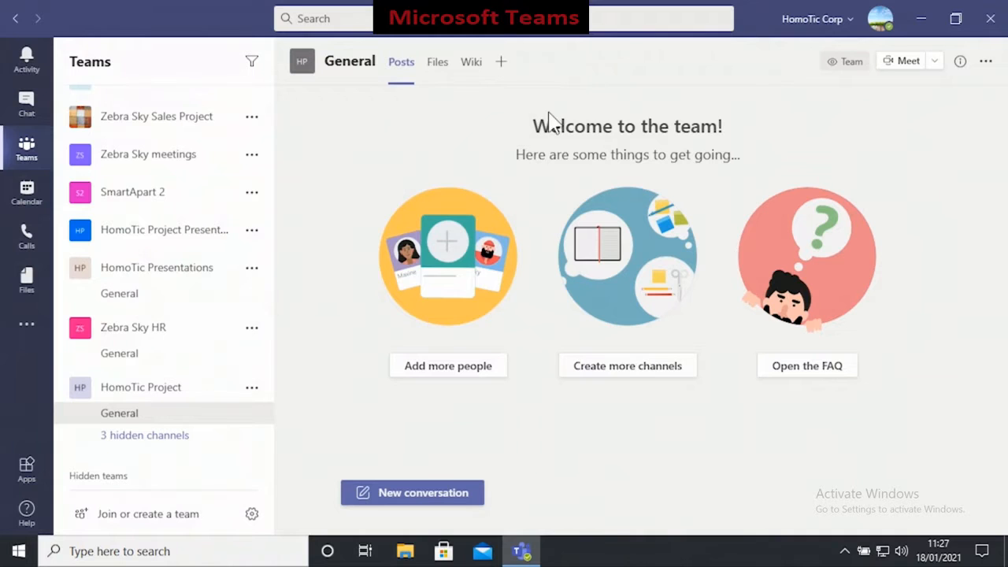
Change the HomoTic Project team's picture to the New logo image from the Pictures folder and save it
left_click(253, 391)
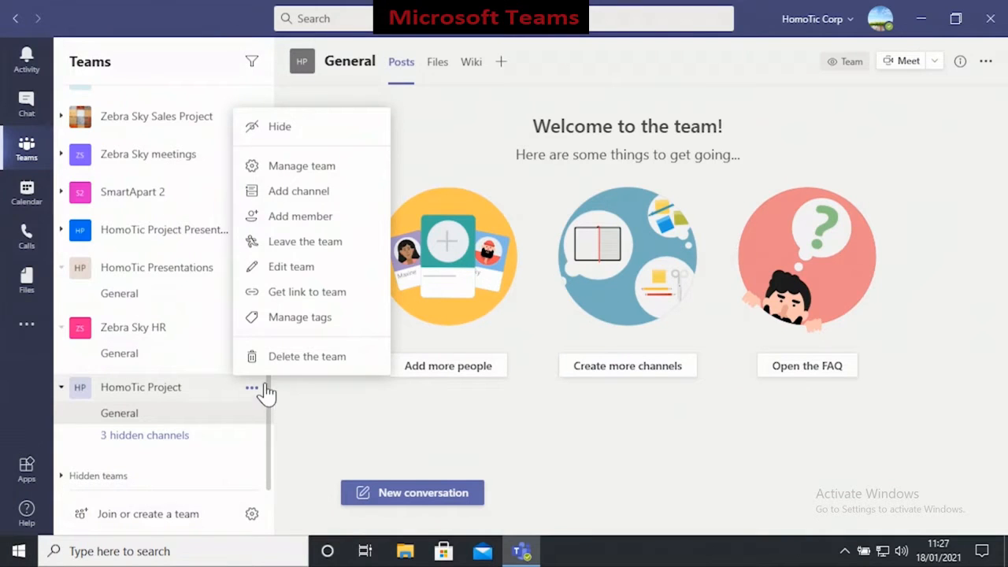
left_click(345, 171)
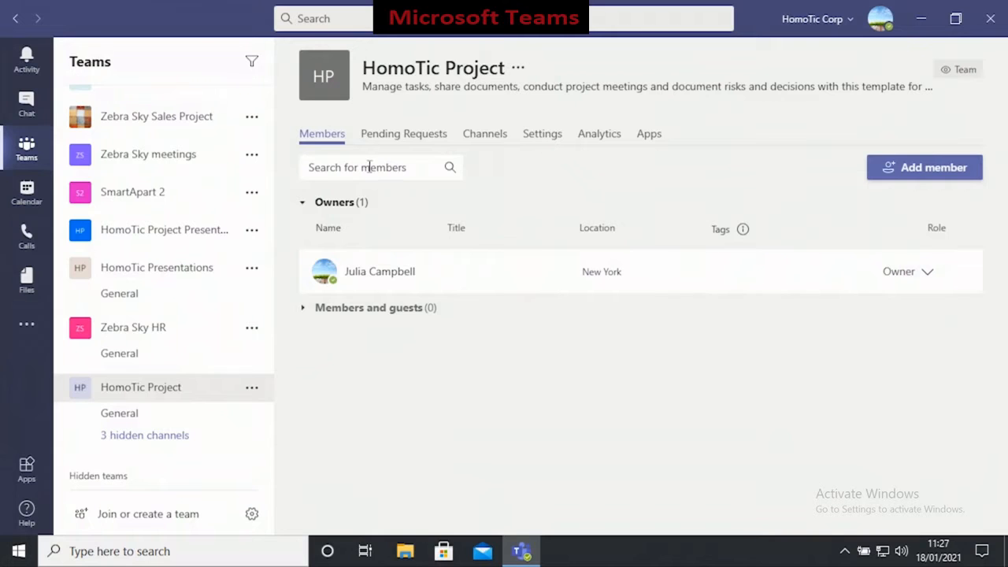
mouse_move(331, 91)
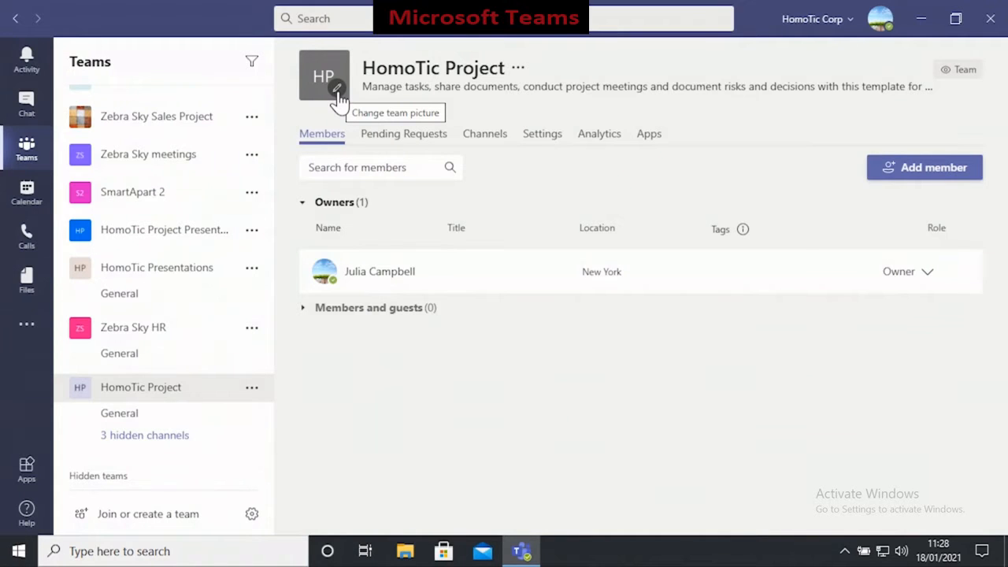
left_click(338, 92)
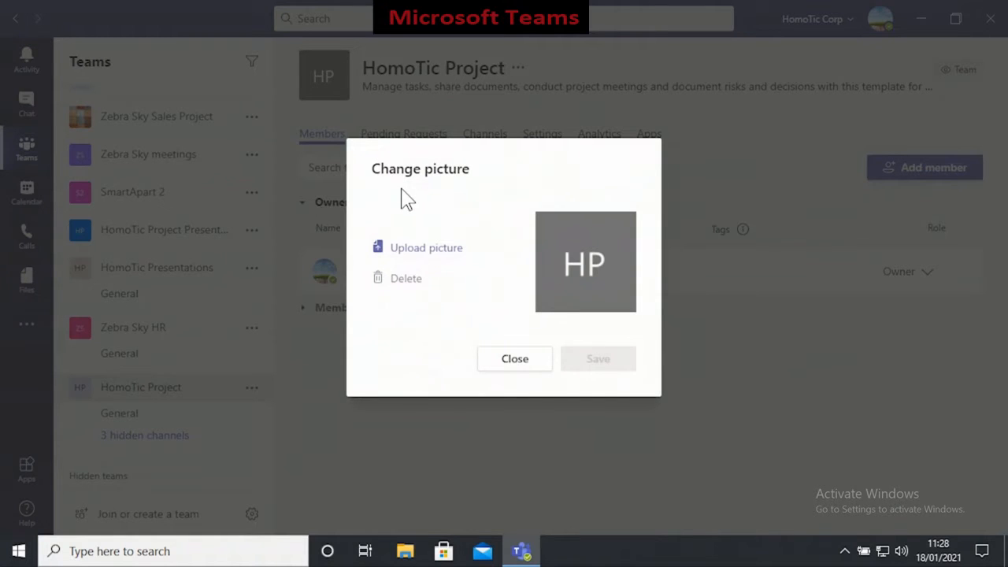
left_click(424, 251)
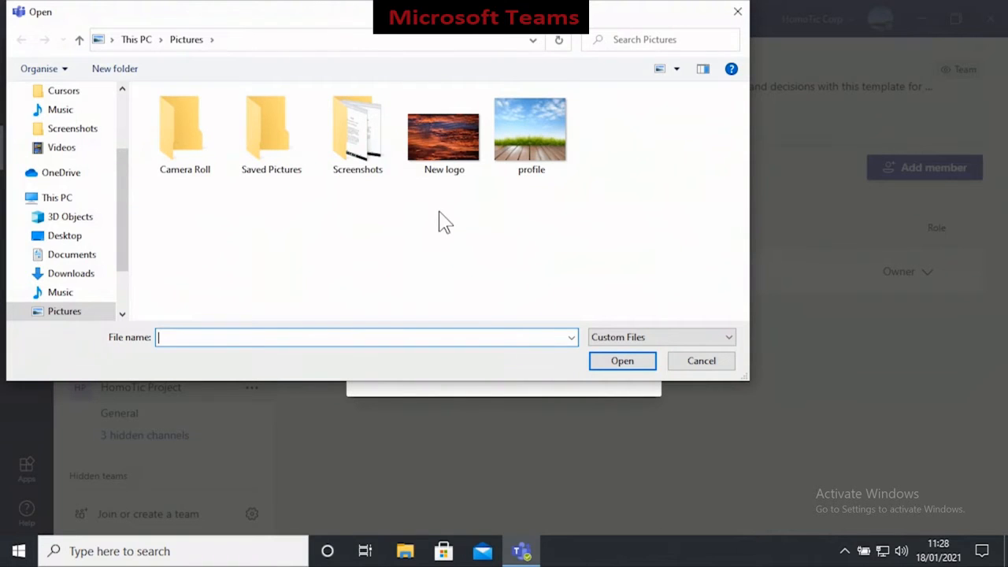
left_click(432, 158)
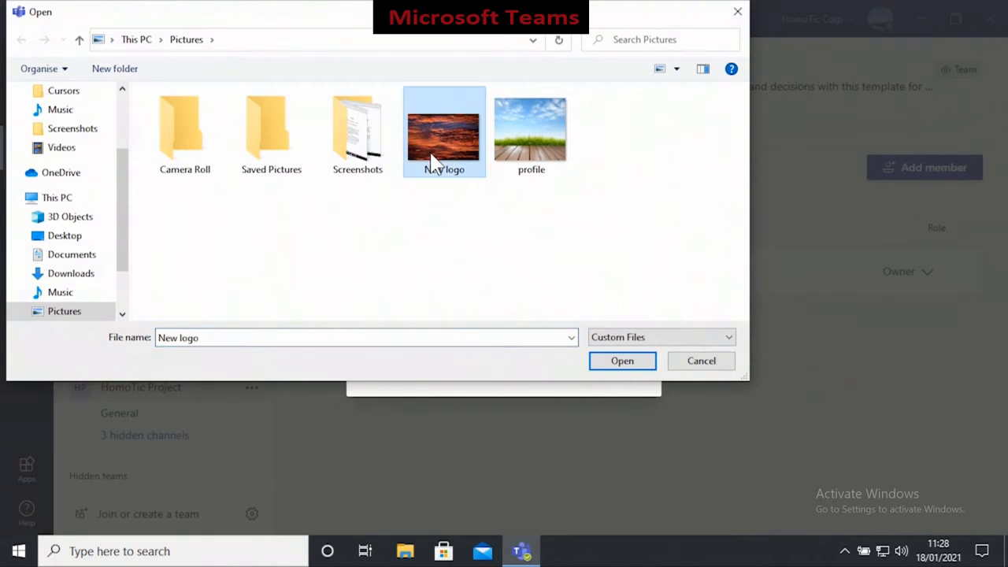
left_click(621, 367)
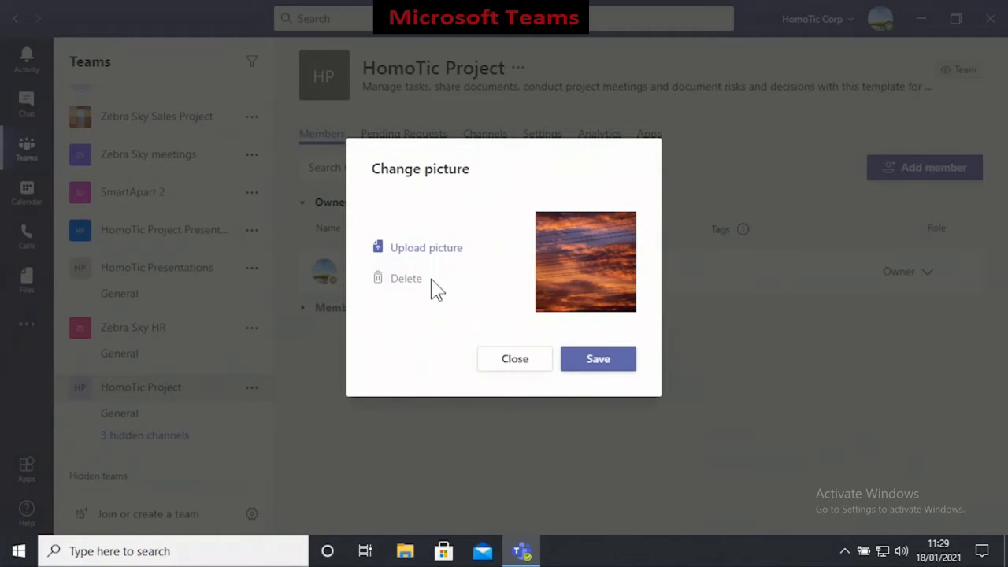
left_click(580, 364)
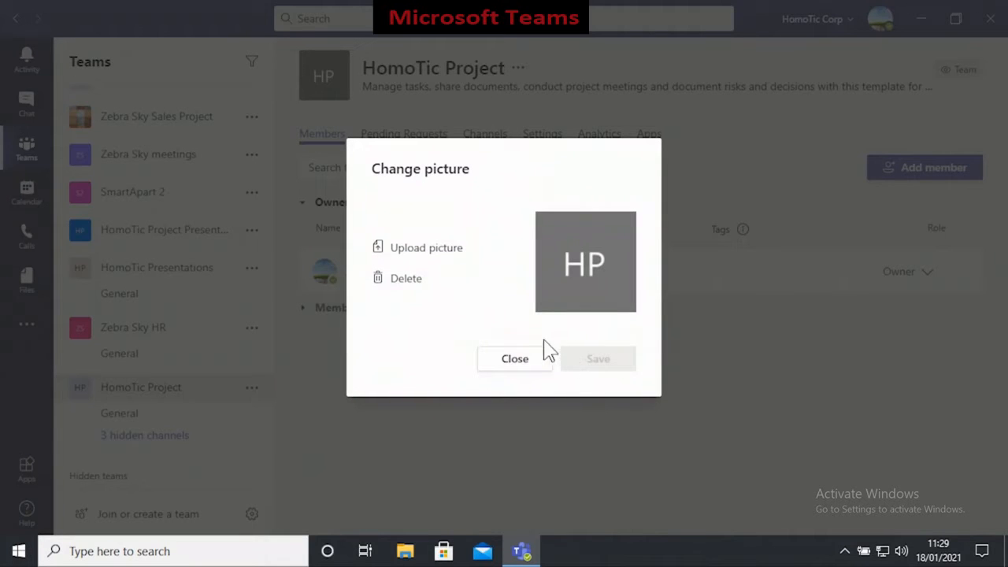
left_click(530, 367)
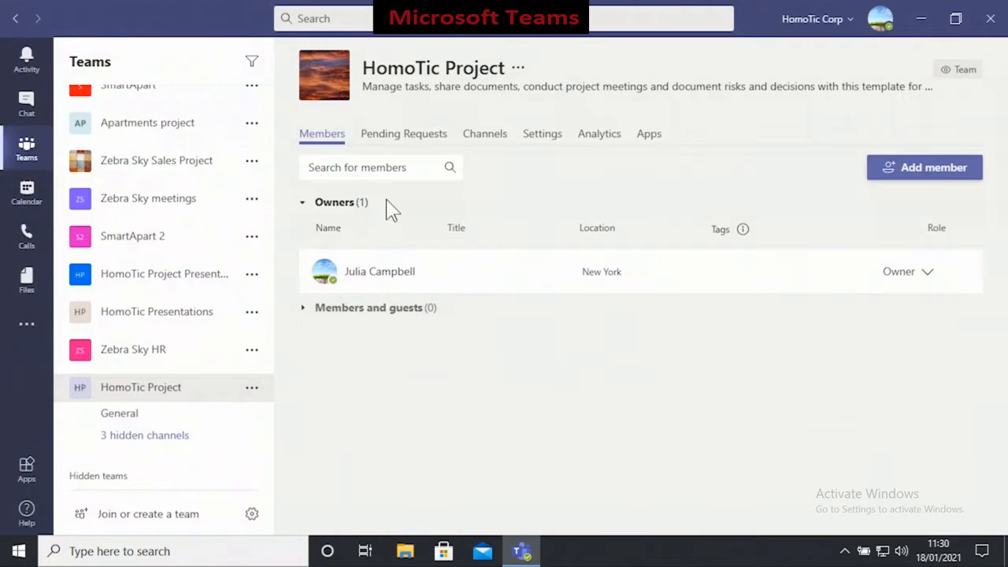
Change the team name of HomoTic Project to "HomoTic New Year Project" in the team's details
mouse_move(333, 107)
mouse_move(954, 82)
left_click(518, 68)
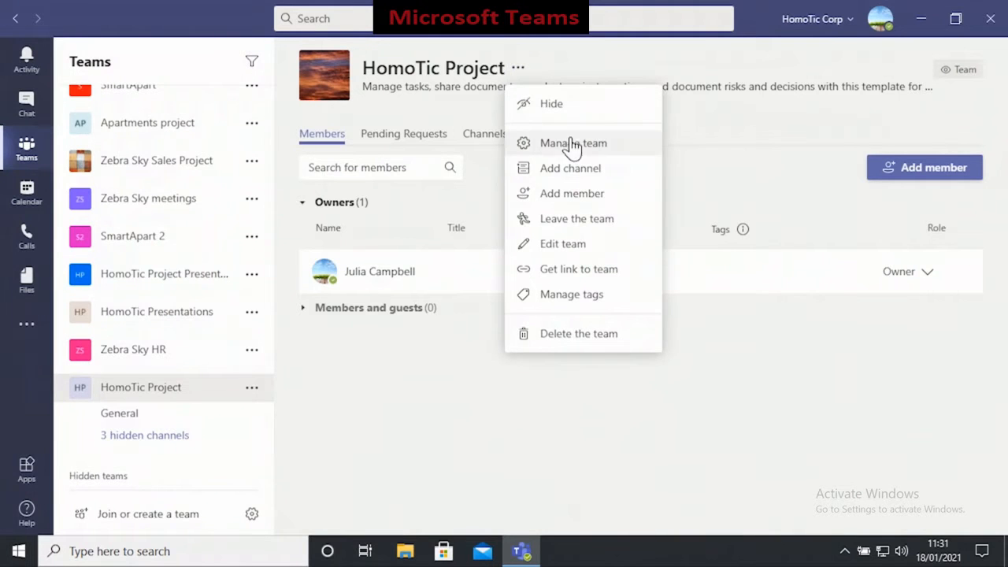
left_click(563, 243)
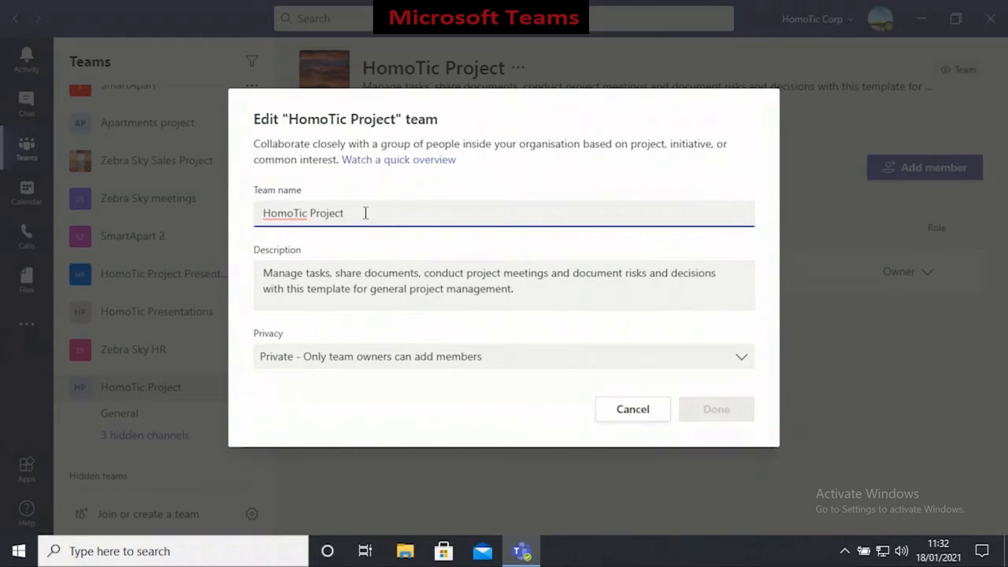
key("BackSpace")
key("BackSpace")
key("BackSpace")
key("BackSpace")
key("BackSpace")
key("BackSpace")
key("BackSpace")
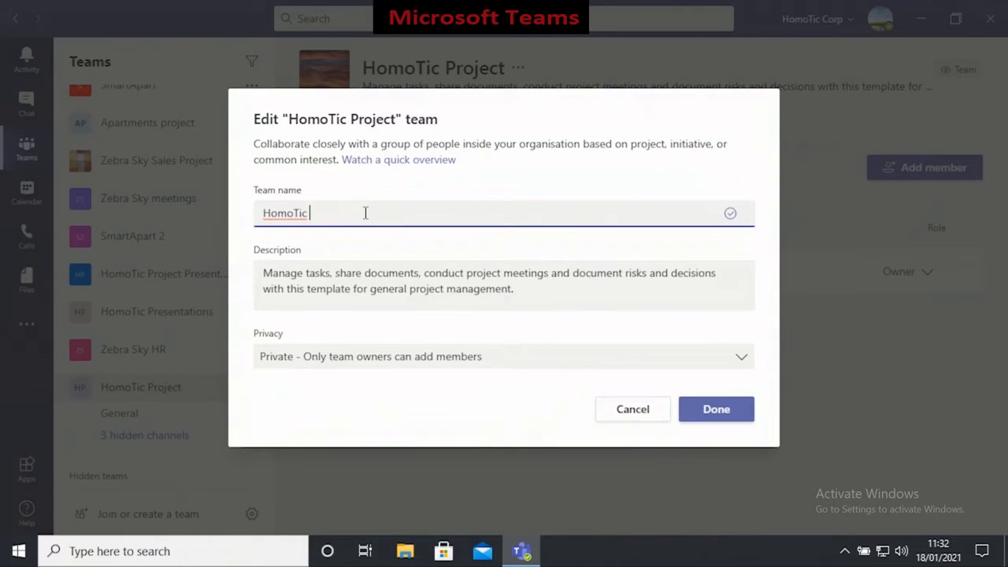
type("New Year Project")
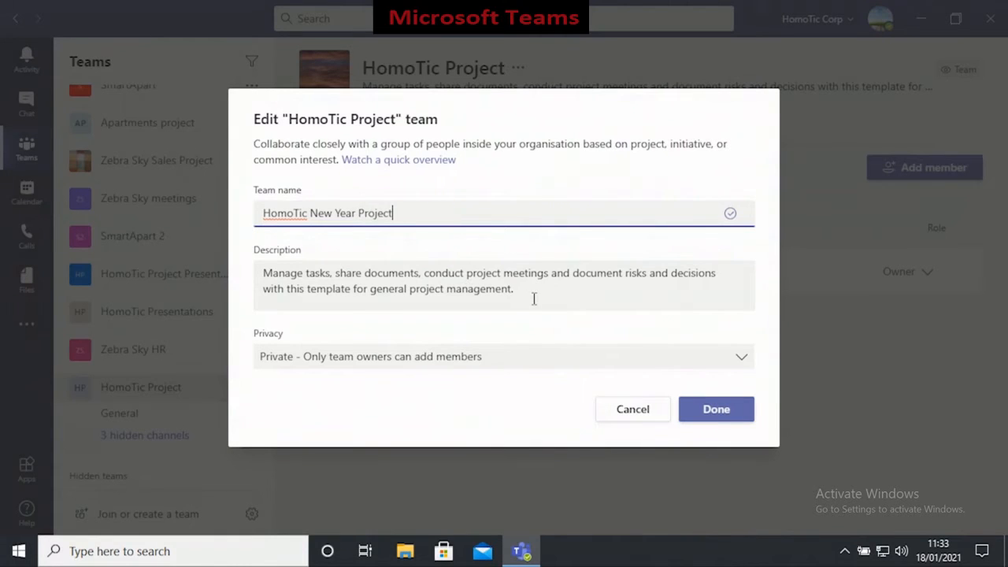
Replace the team description with "The new year project details and presentations will be posted and discussed here."
left_click_drag(534, 293, 260, 264)
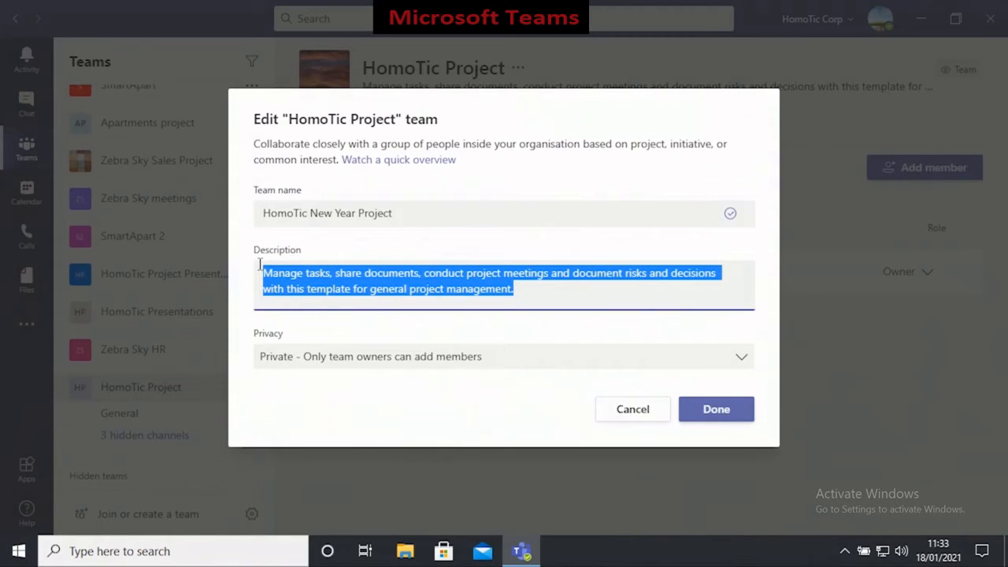
key("BackSpace")
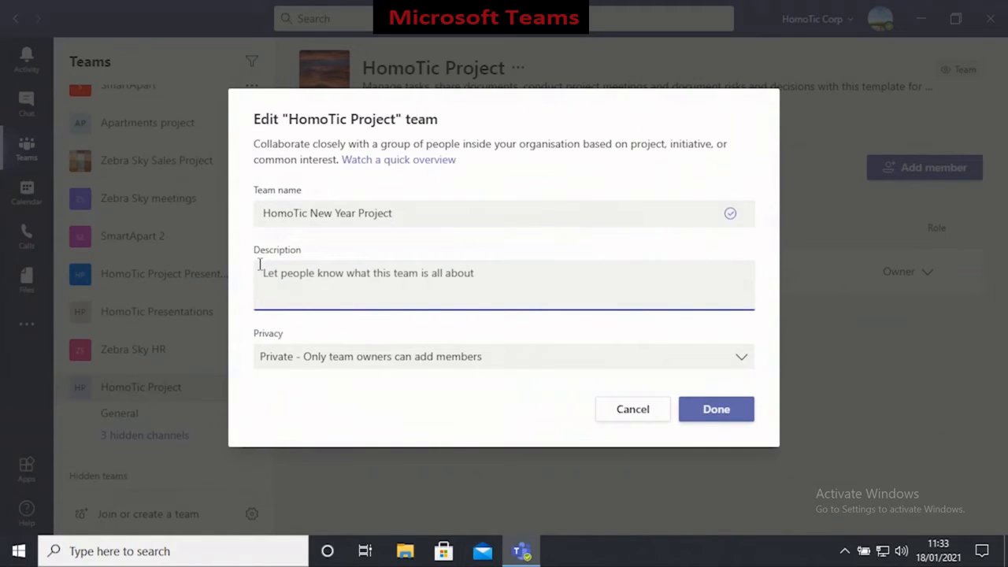
type("The new ")
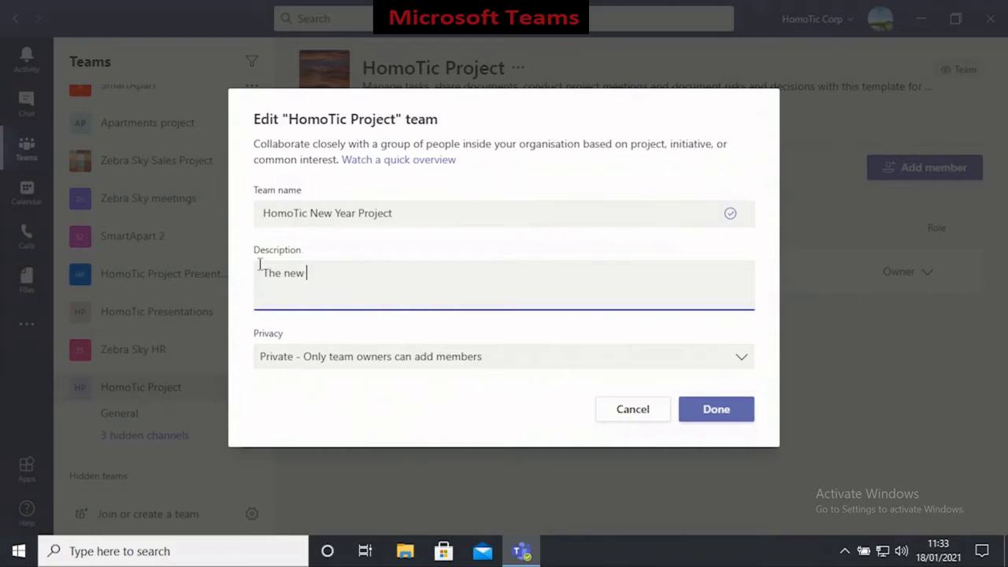
type("year project details and pres")
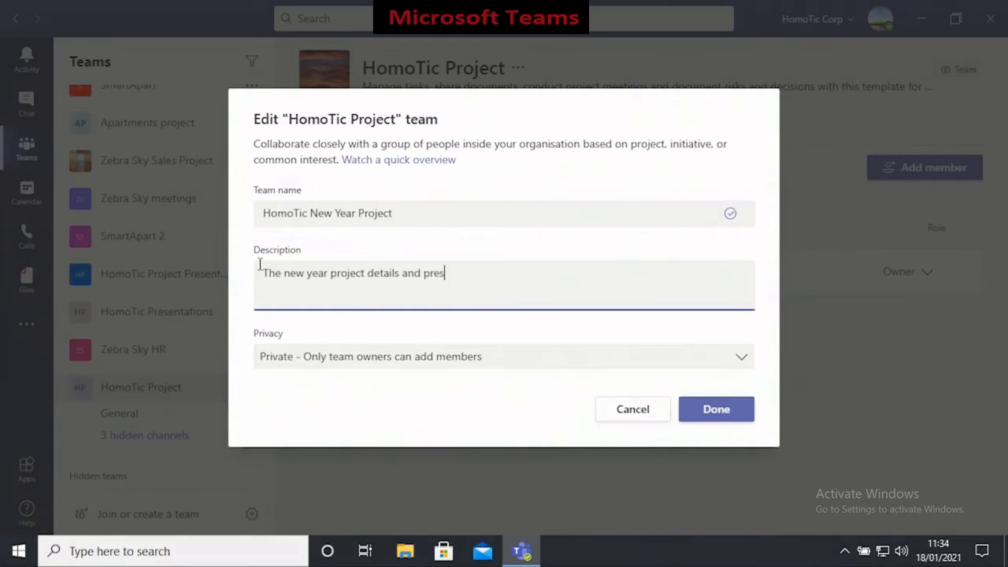
type("entations will be posted and discuss")
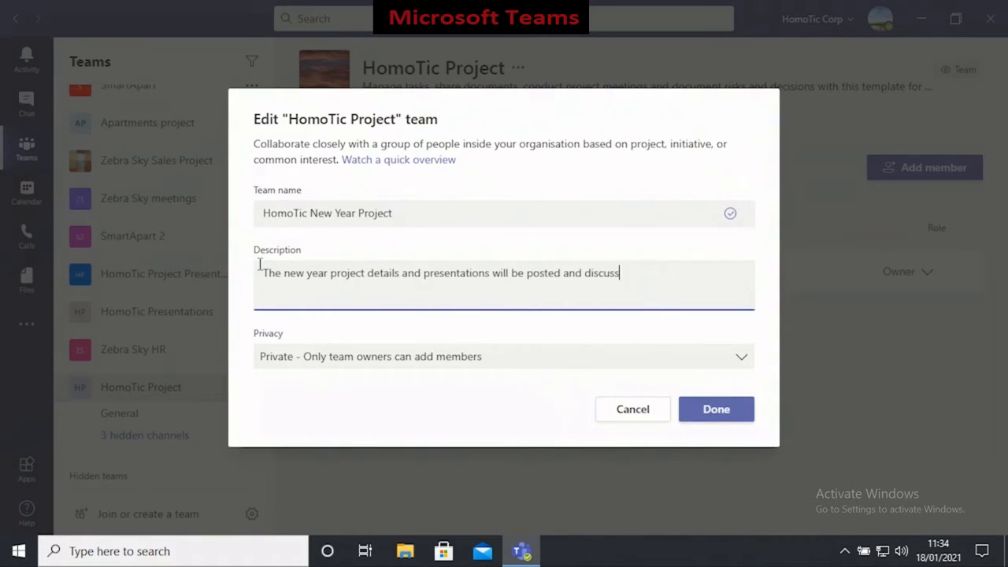
type("ed here.")
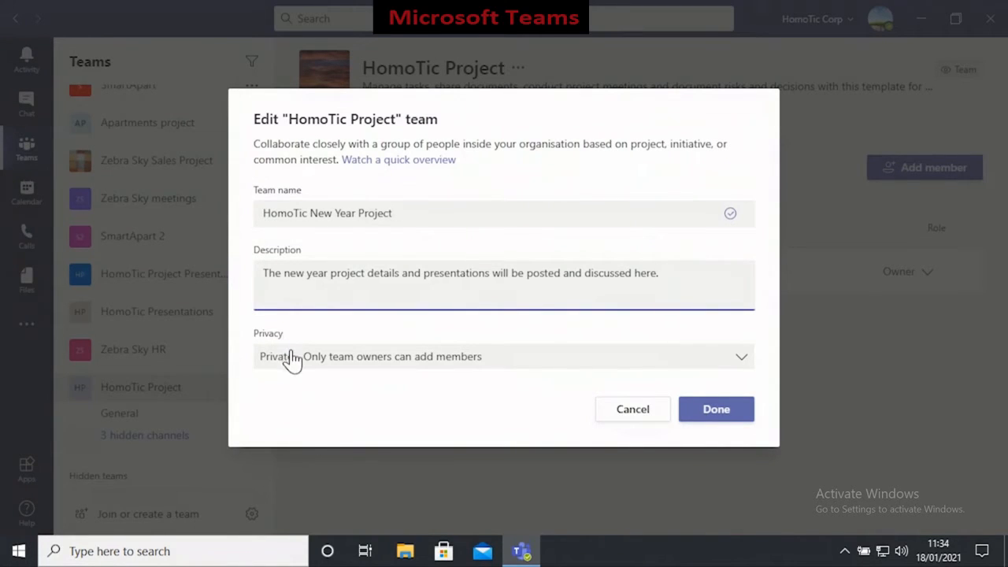
Set the team's privacy to Public so anyone in the organisation can join, and save the team changes
left_click(295, 365)
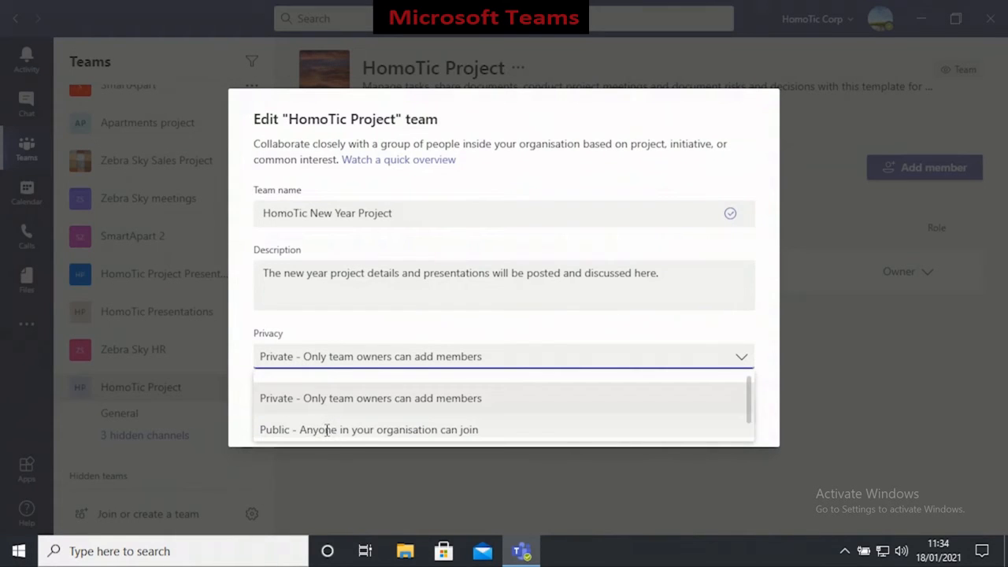
left_click(326, 430)
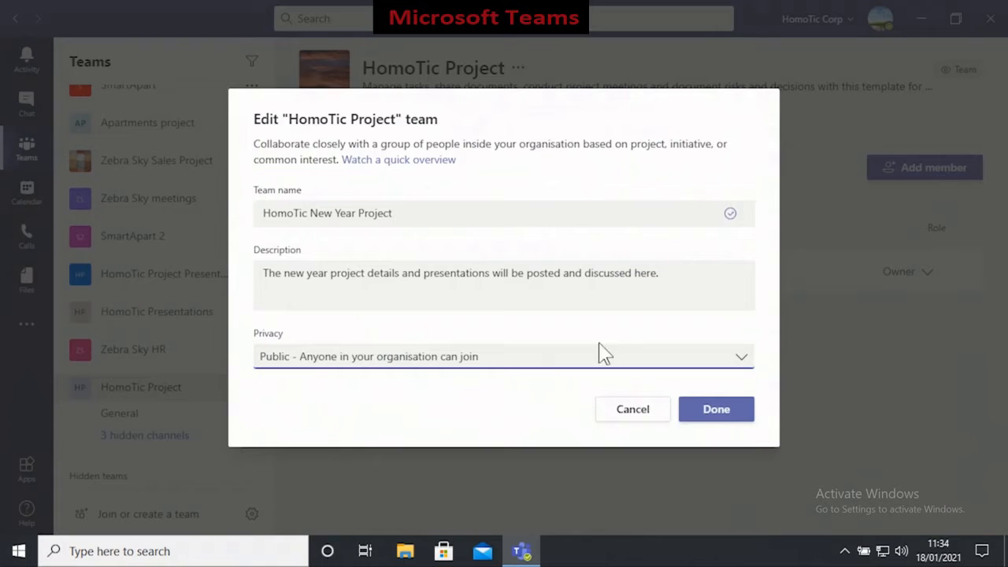
left_click(725, 416)
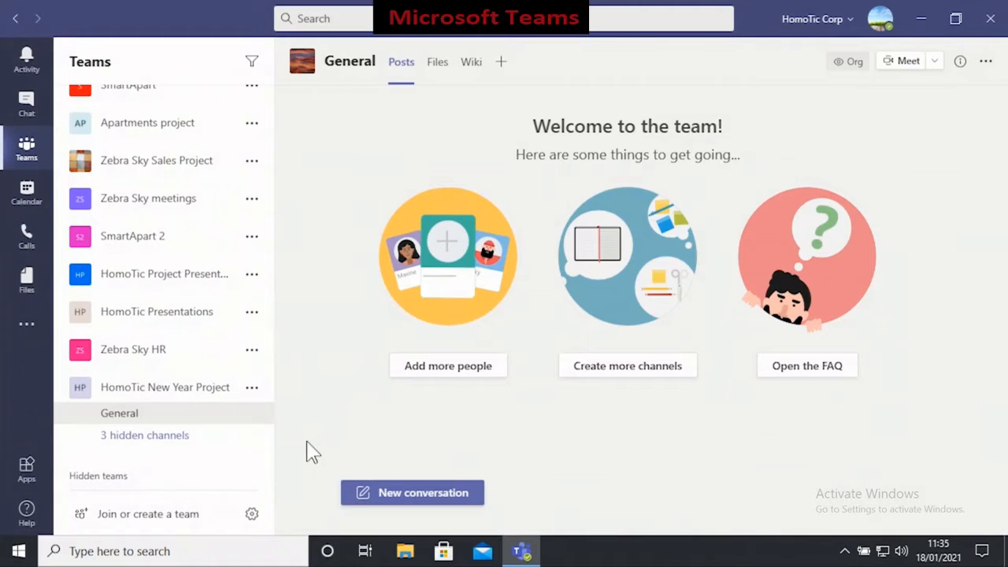
Generate a team code in the settings of the HomoTic New Year Project team
left_click(251, 388)
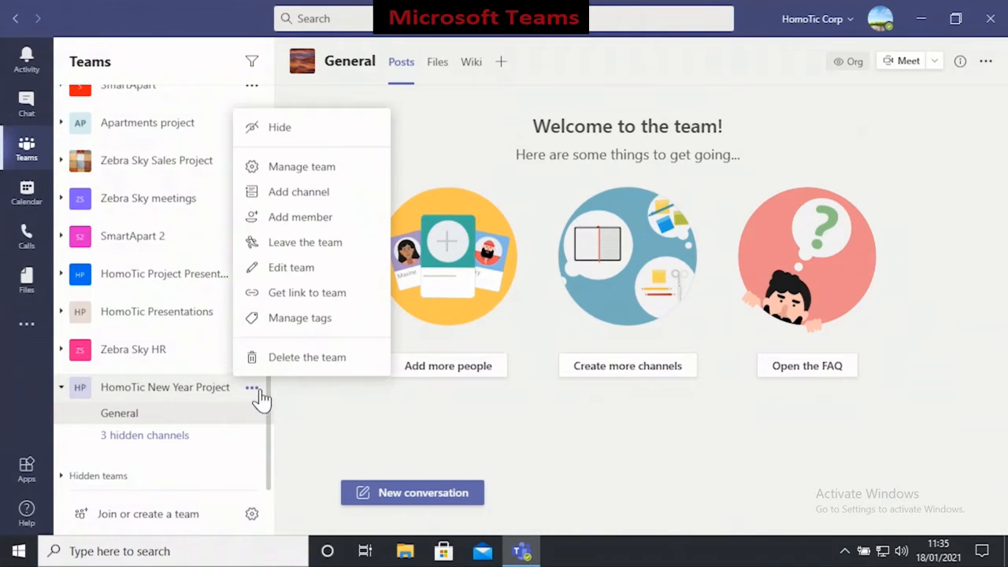
left_click(346, 168)
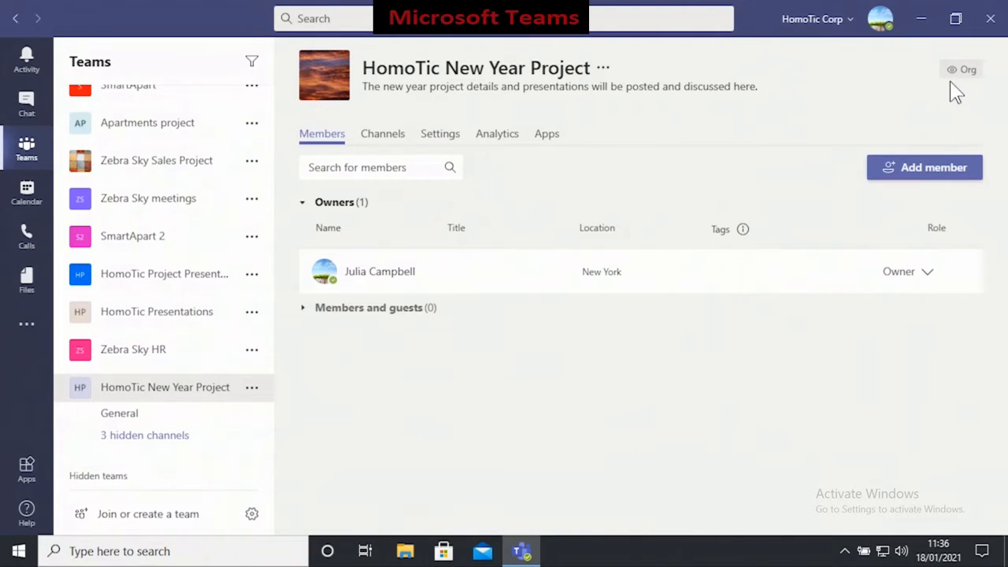
mouse_move(956, 77)
left_click(457, 146)
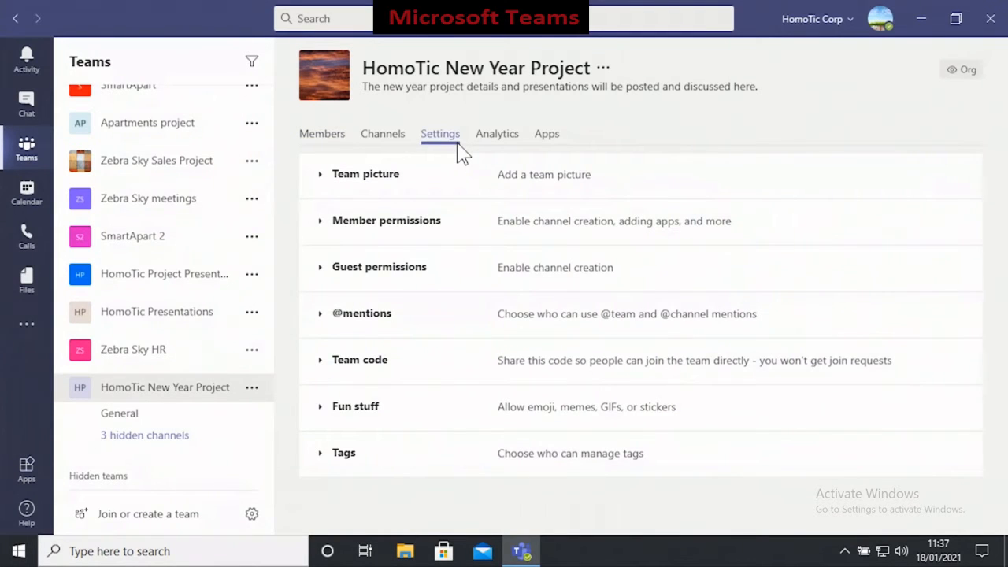
left_click(400, 191)
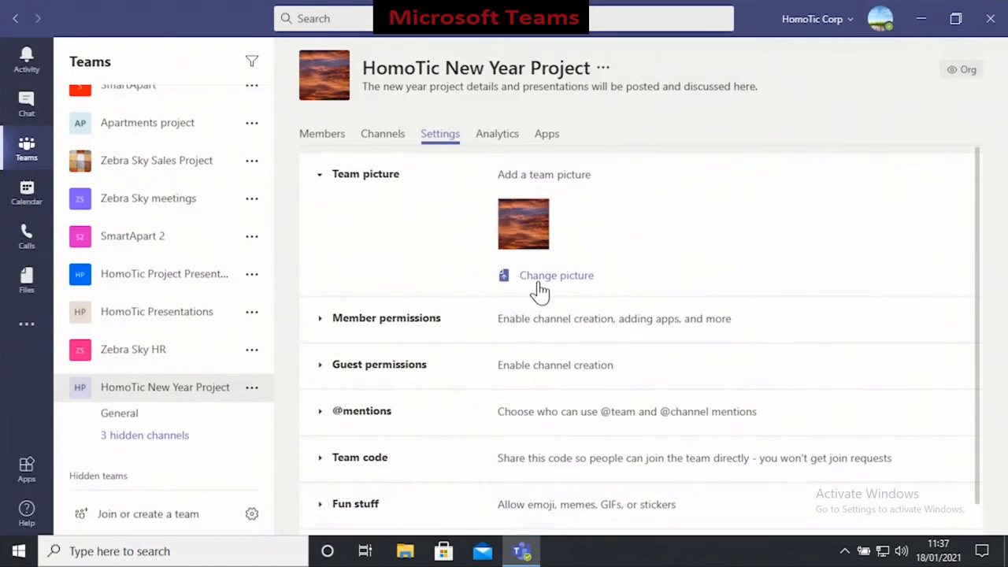
left_click(386, 469)
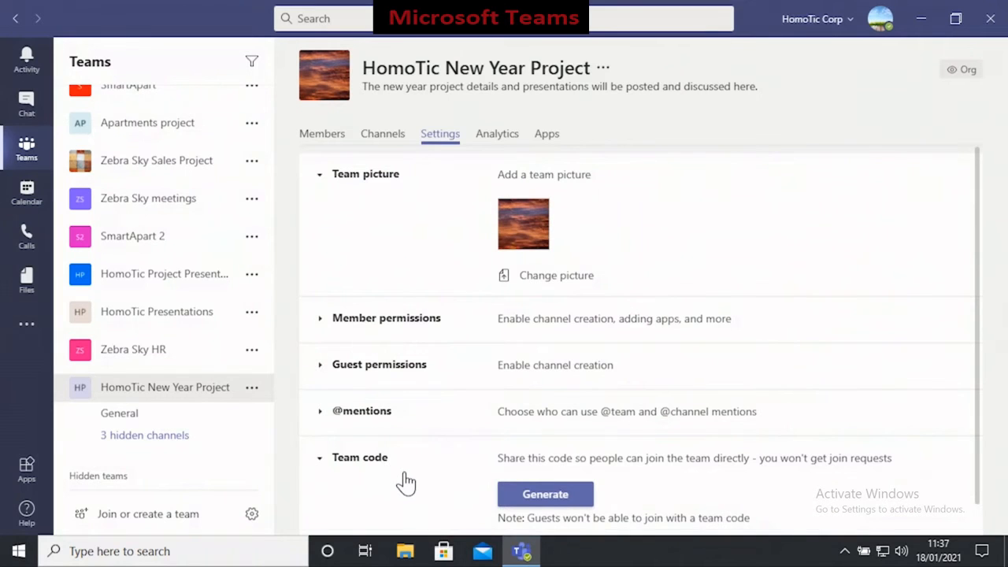
left_click(512, 497)
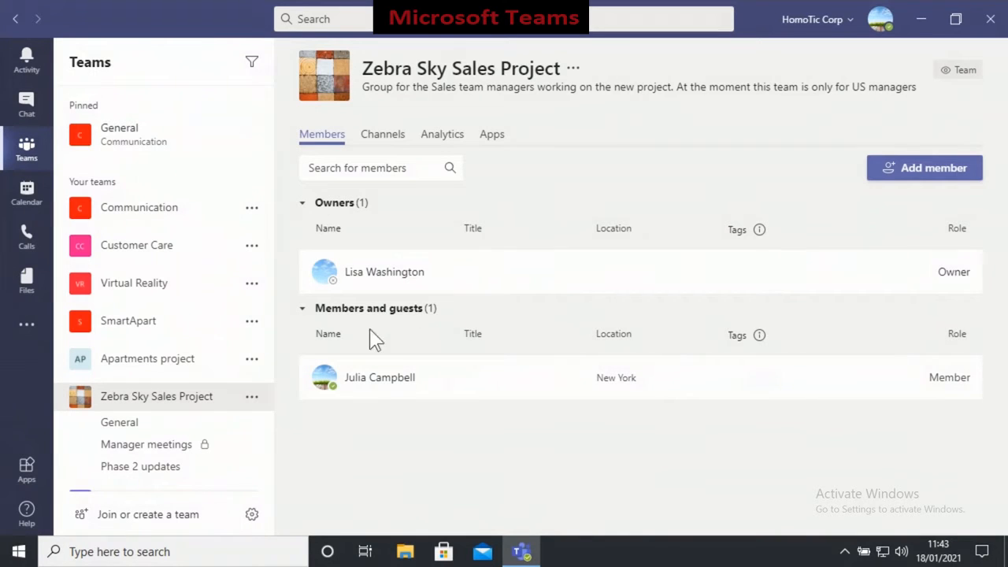
Send the owner of the Zebra Sky Sales Project team a request to add a colleague, found by first name, as a member
left_click(251, 398)
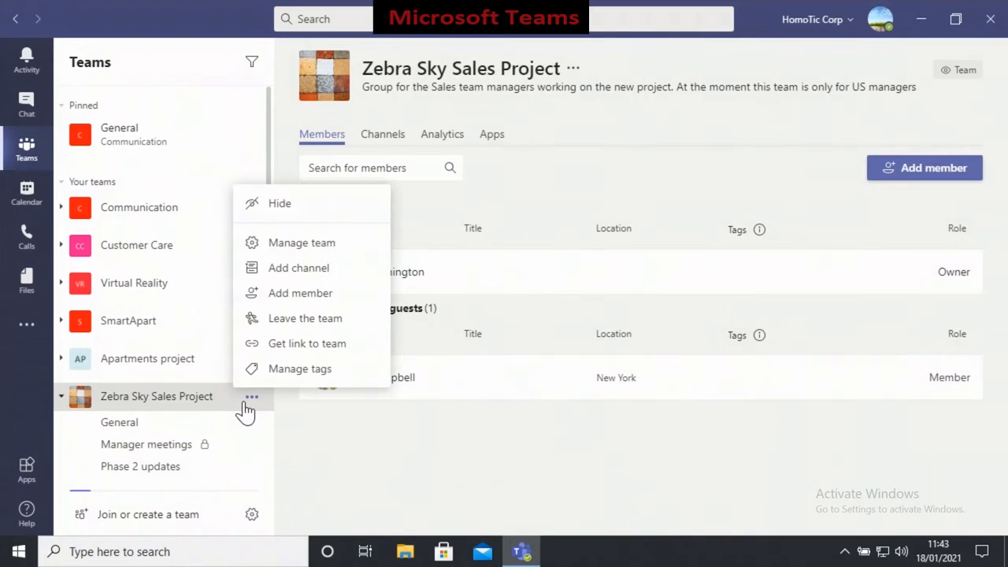
left_click(308, 299)
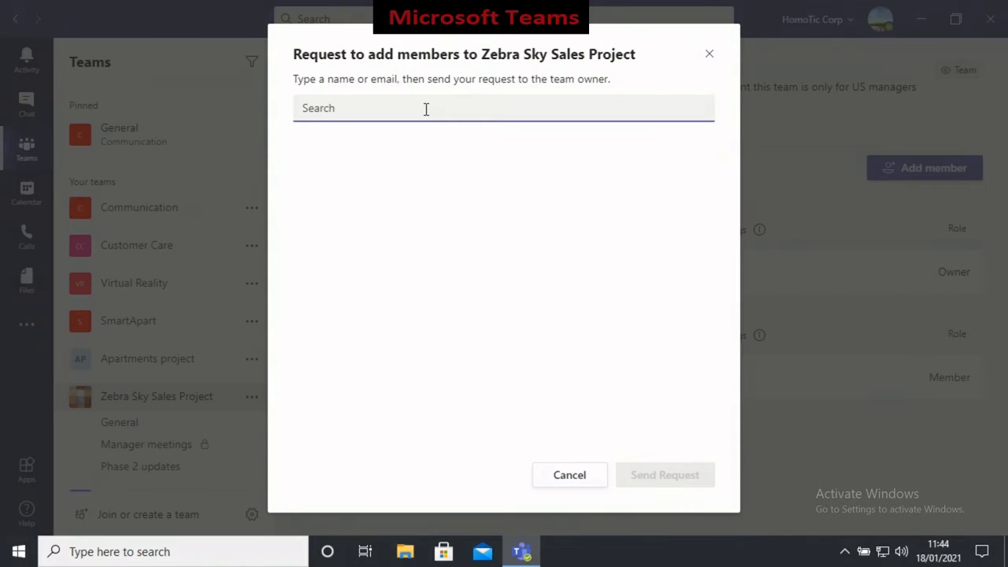
type("John")
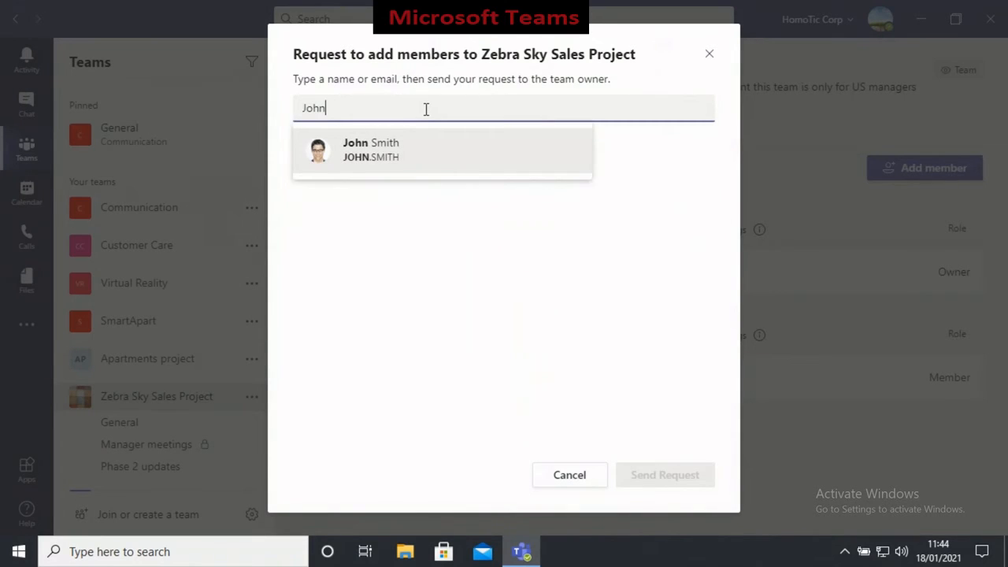
left_click(438, 157)
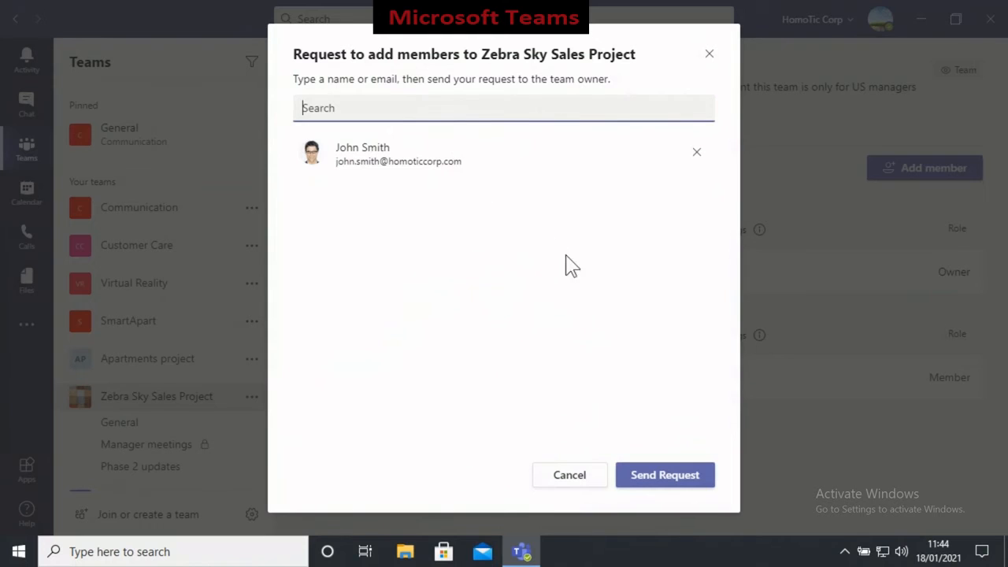
left_click(632, 480)
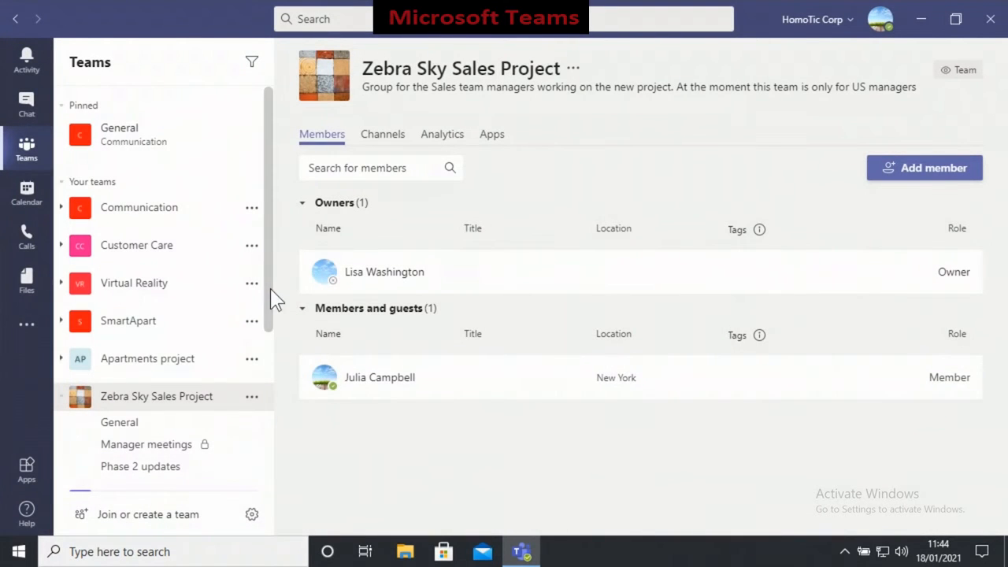
Search the HomoTic New Year Project team's member list for a colleague by first name
left_click_drag(270, 288, 284, 449)
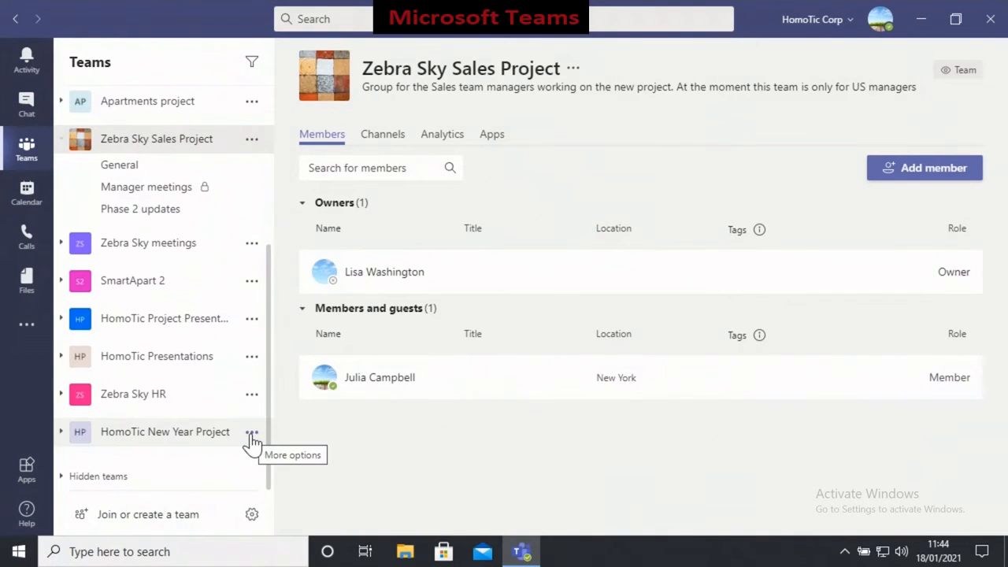
left_click(252, 435)
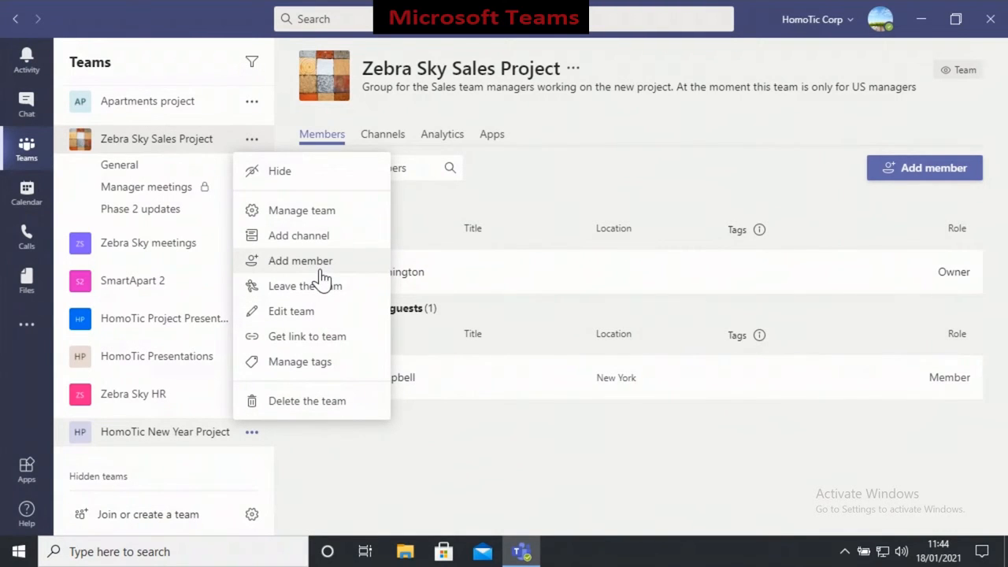
left_click(334, 218)
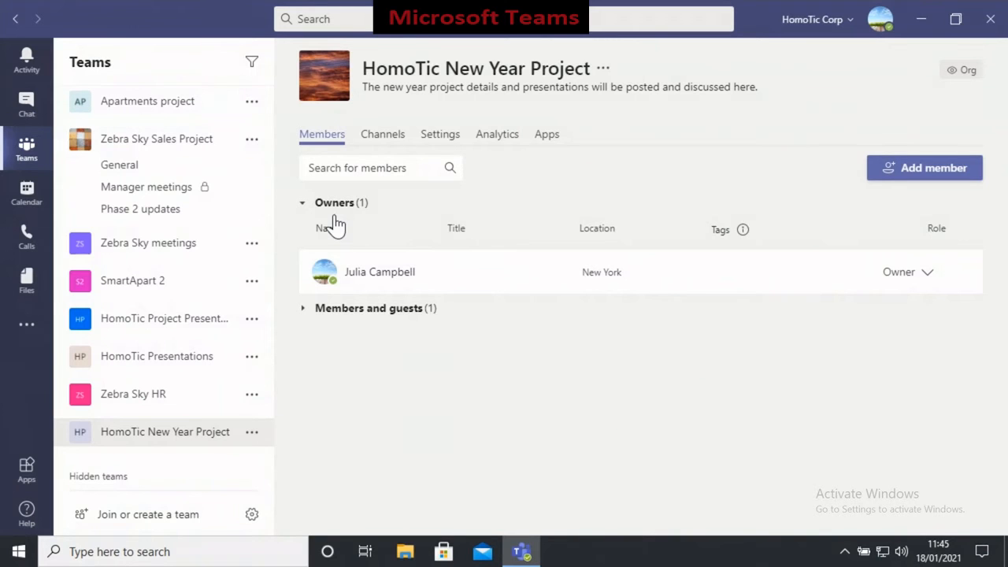
left_click(366, 169)
type("lisa")
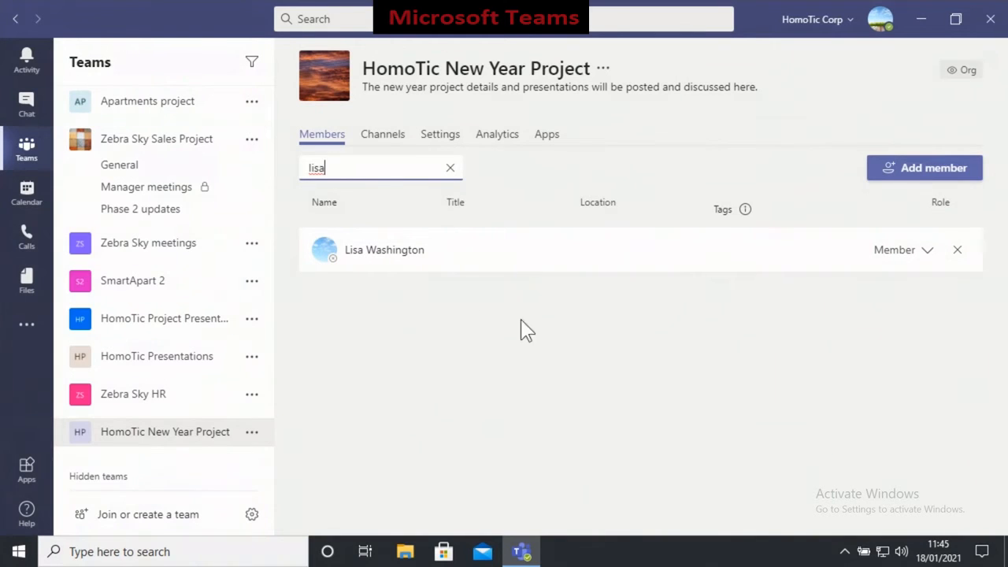
Add another colleague, found by first name, as a member of the HomoTic New Year Project team
left_click(890, 186)
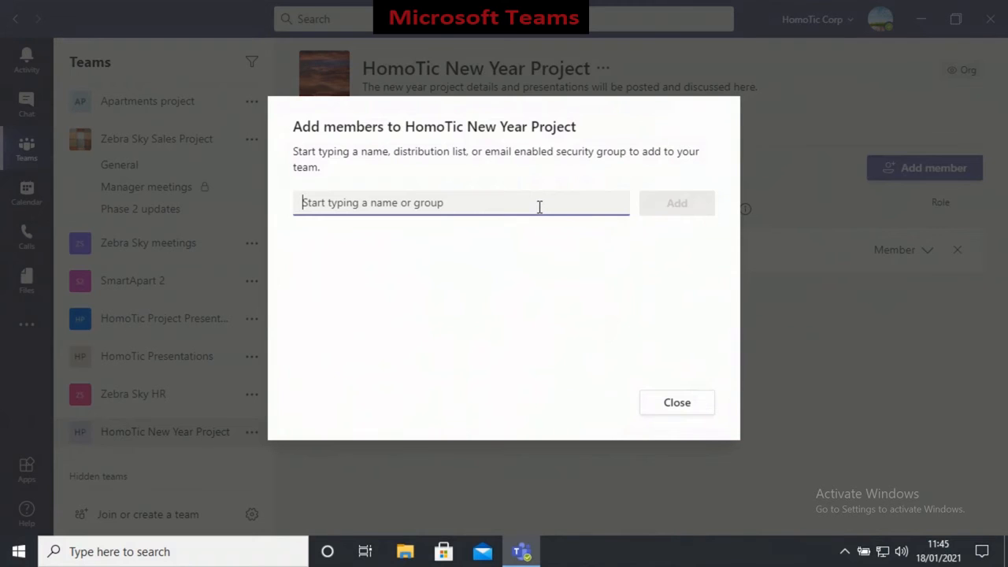
type("john")
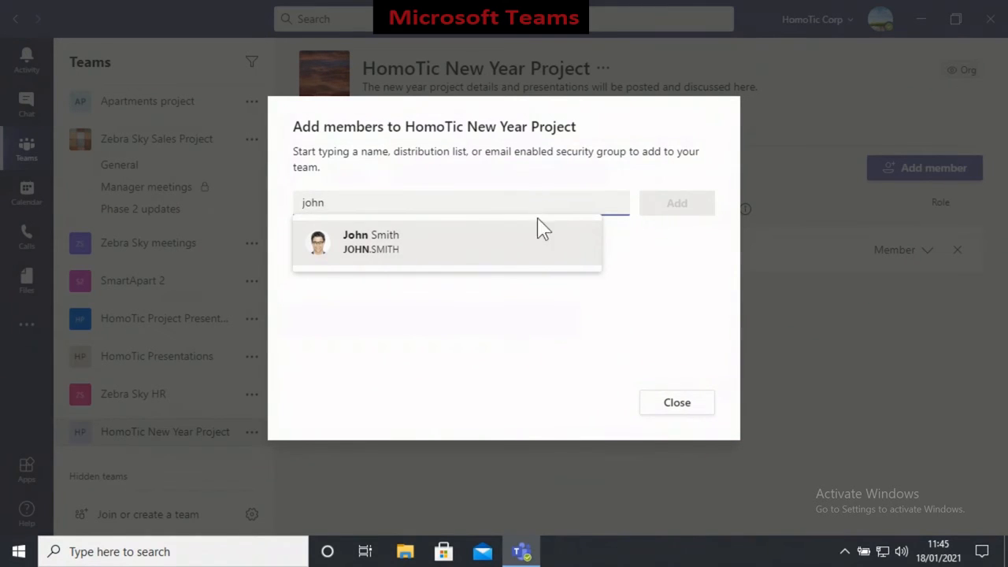
left_click(532, 249)
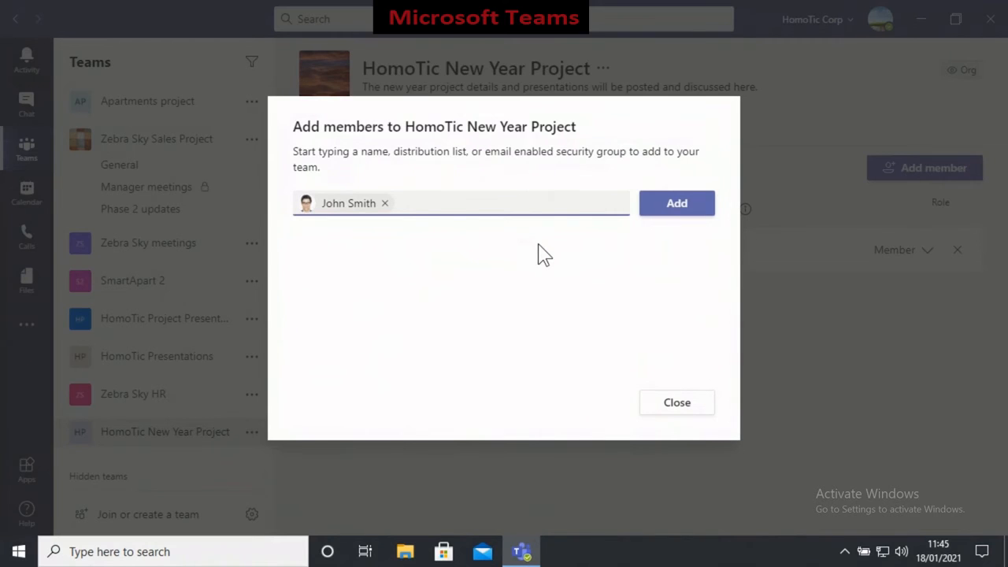
left_click(662, 211)
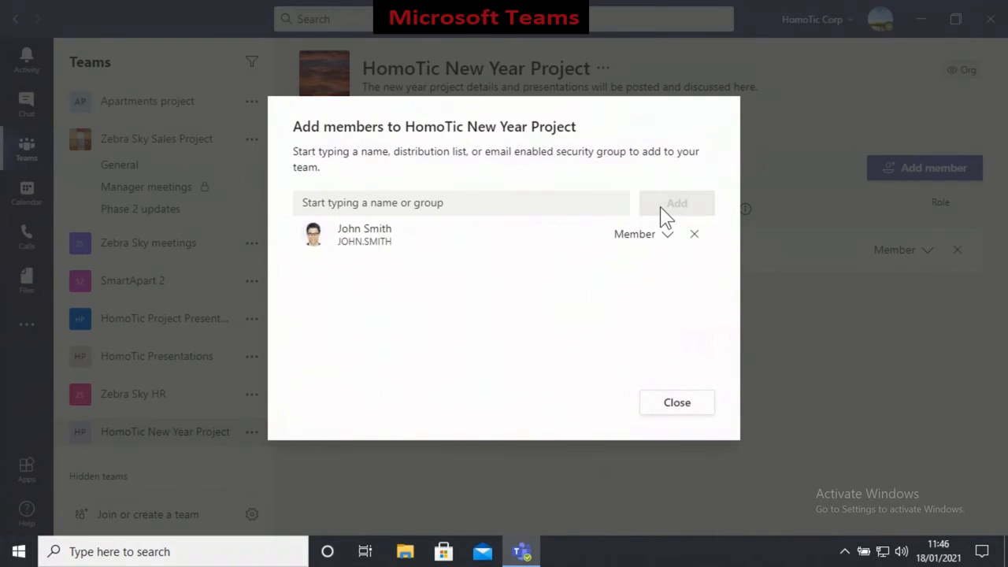
left_click(679, 405)
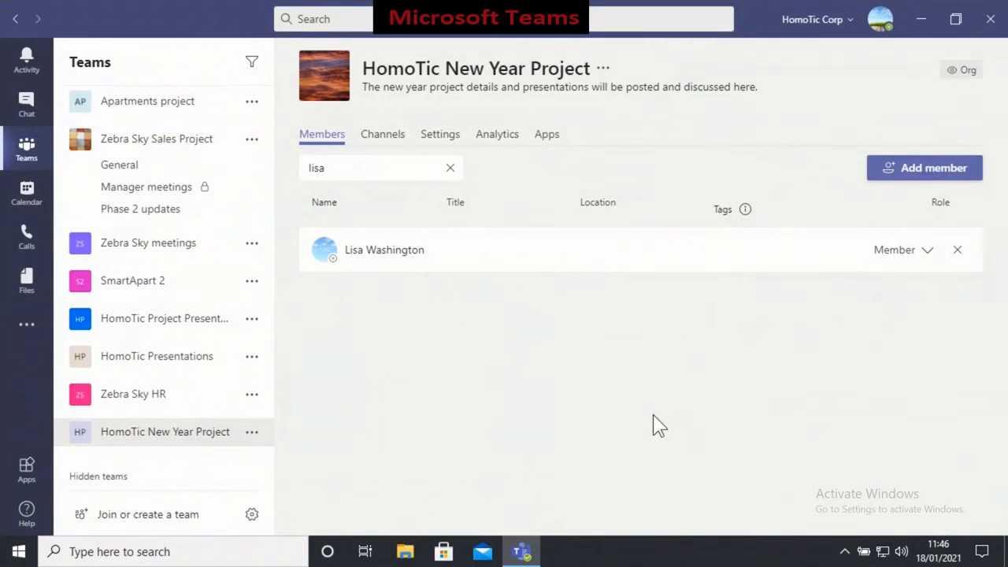
In the full member list, promote the first listed member to Owner and remove the member located at Homotic Inc. Europe
left_click(451, 170)
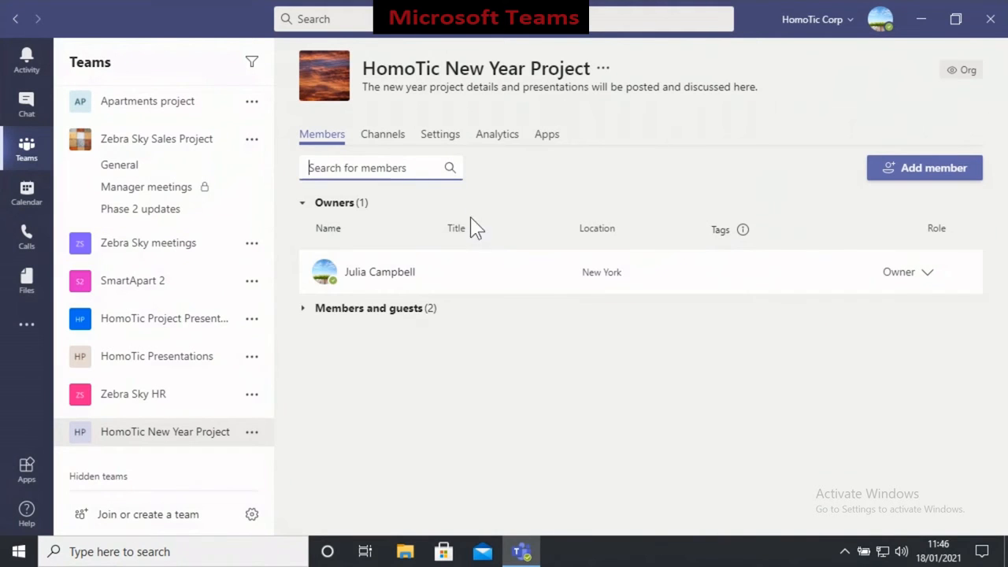
left_click(418, 316)
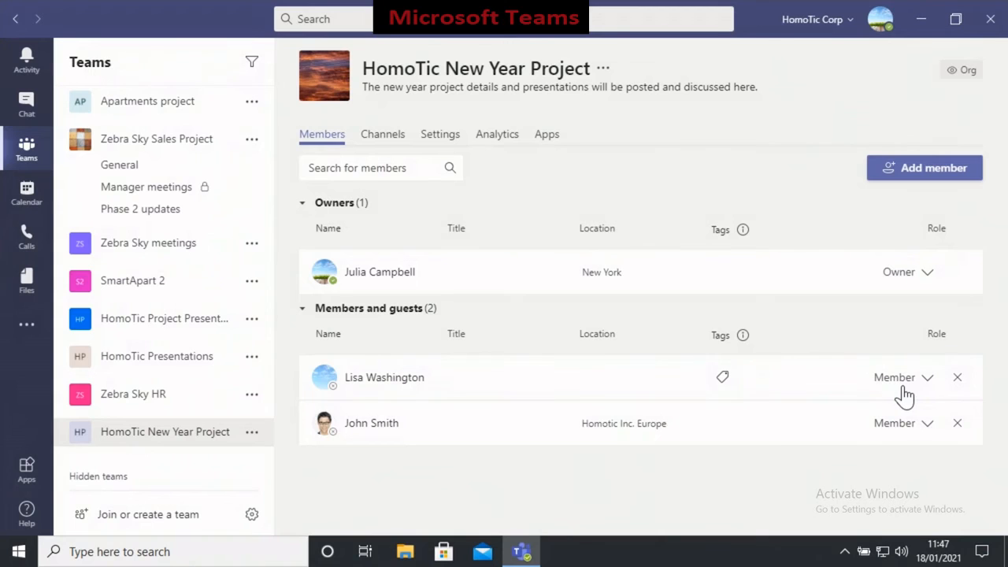
left_click(928, 382)
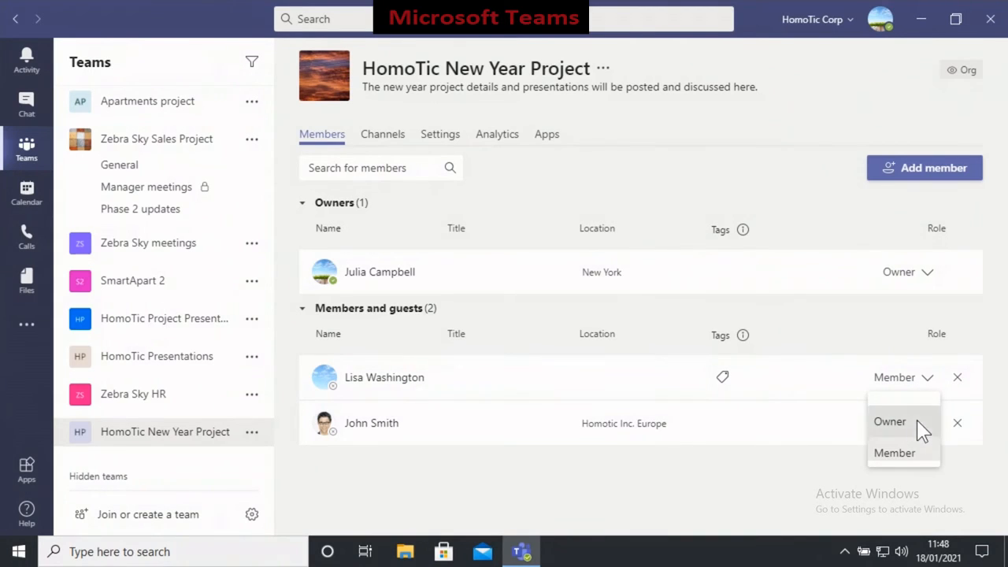
left_click(919, 426)
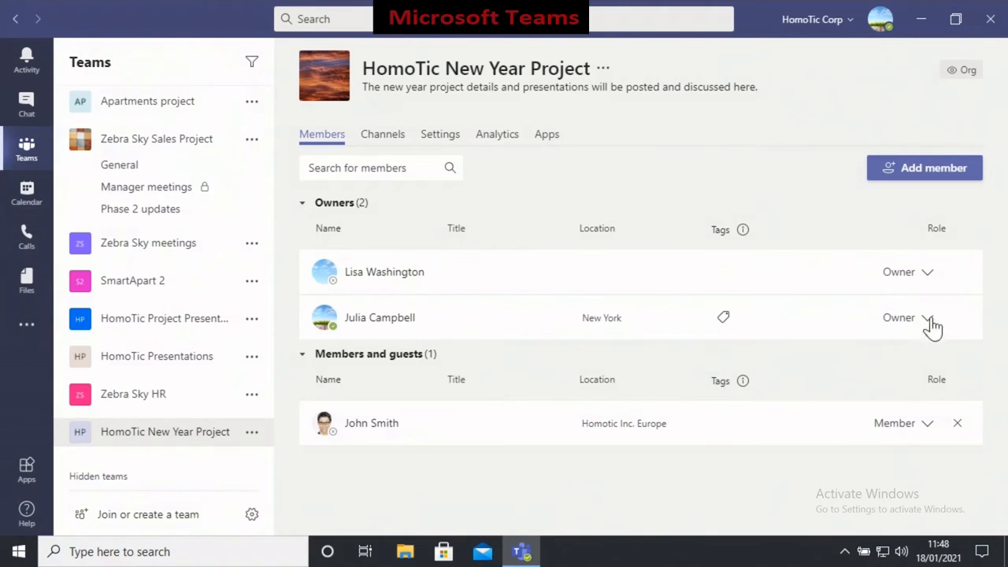
left_click(959, 425)
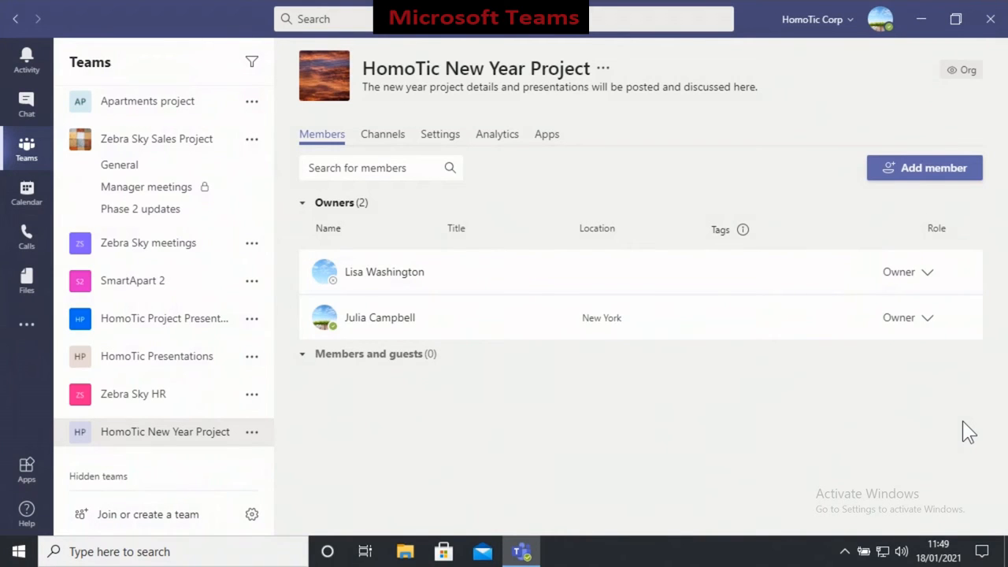
Change the first listed owner's role to Member and remove that person from the team
left_click(930, 275)
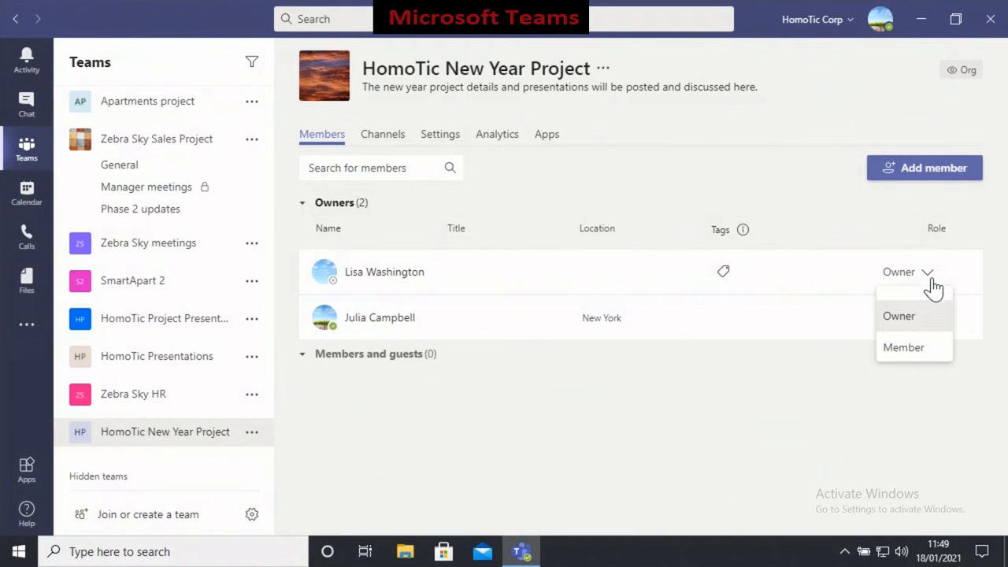
left_click(945, 352)
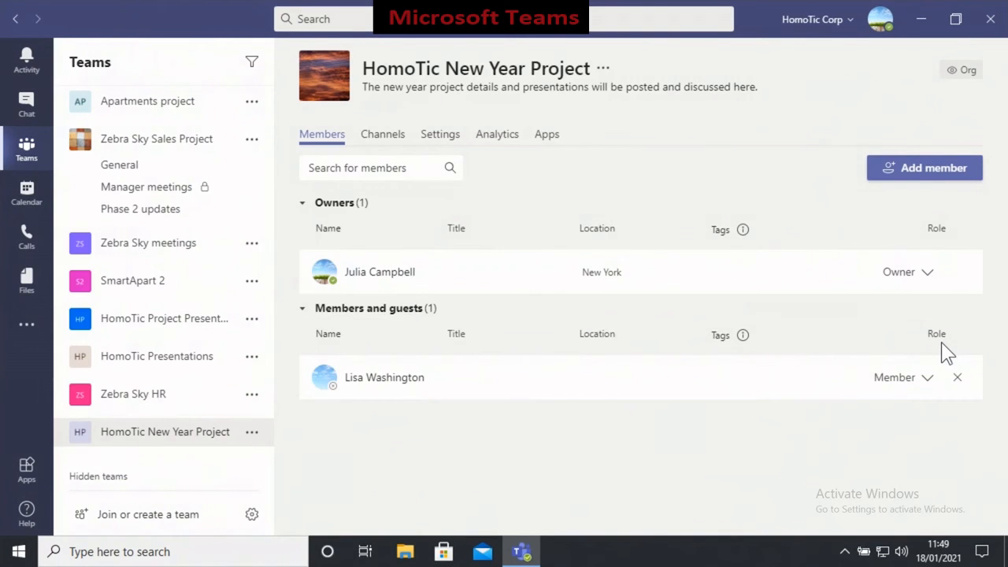
left_click(957, 381)
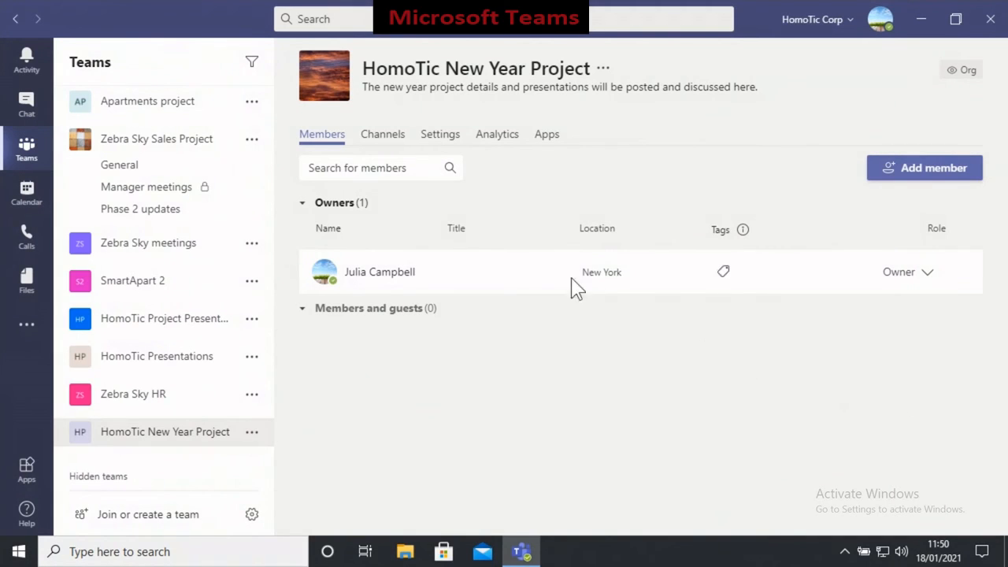
Allow guests to create and update channels in the team's guest permissions
left_click(460, 150)
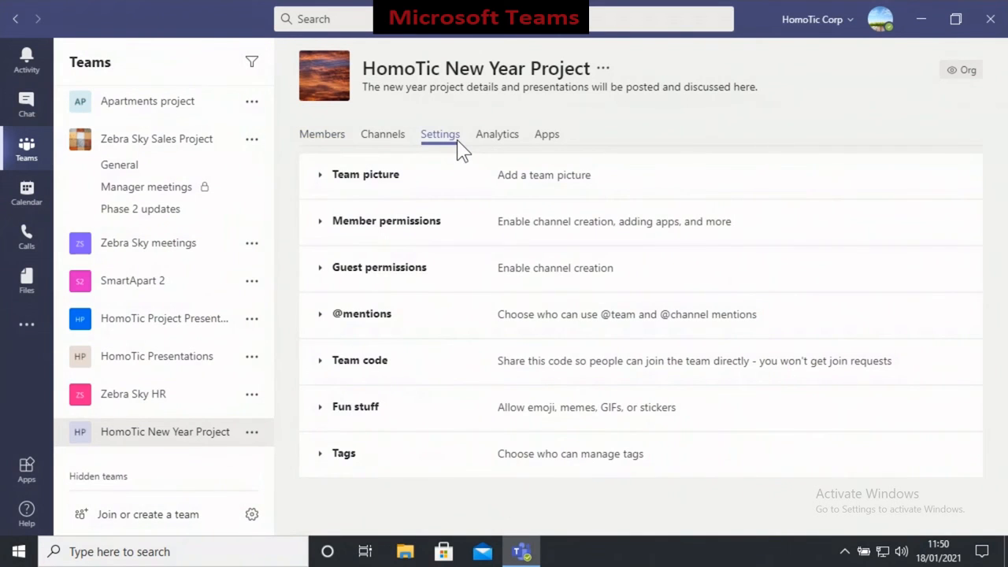
left_click(428, 280)
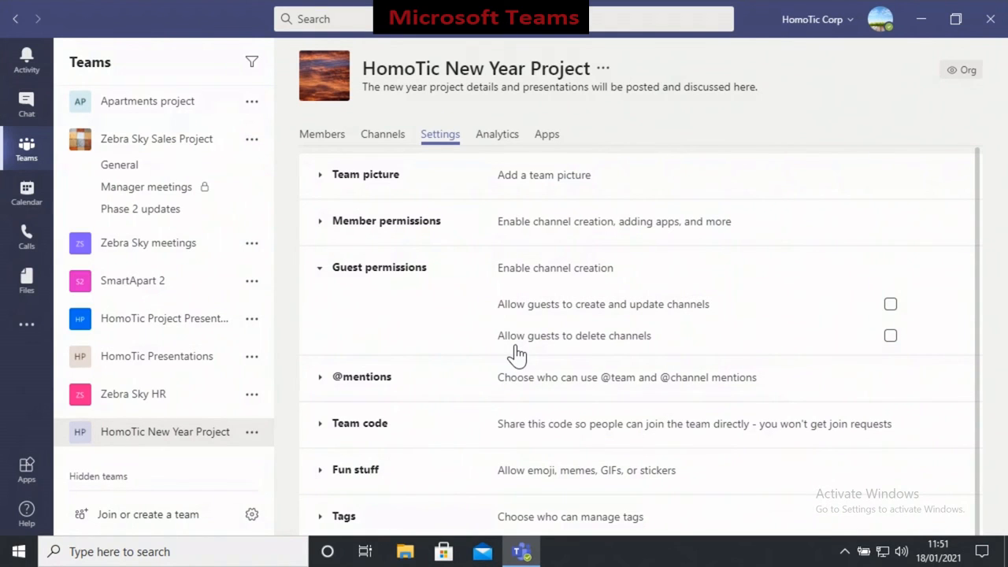
left_click(890, 306)
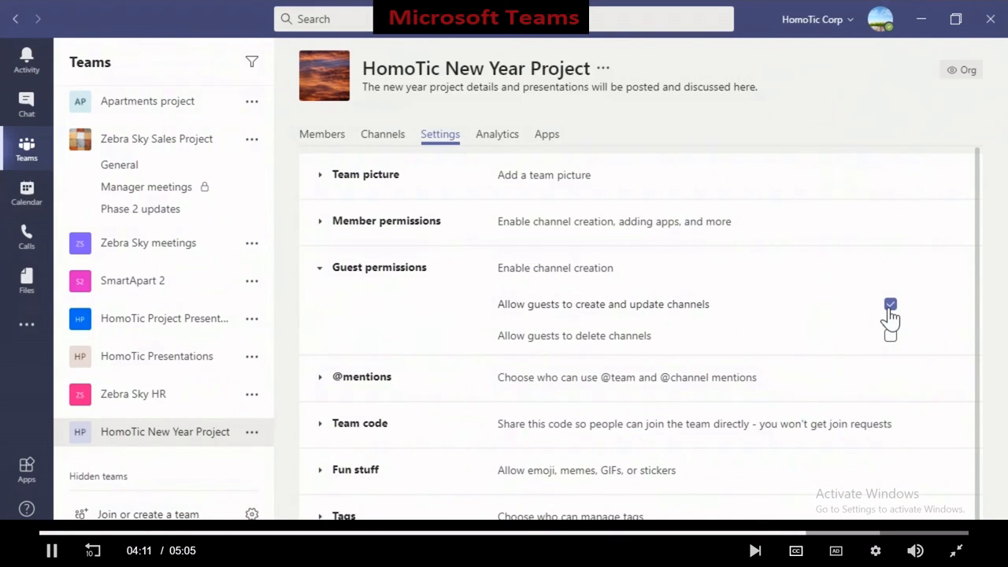
In the member permissions, stop members from creating private channels and from creating, updating, and removing tabs
left_click(424, 236)
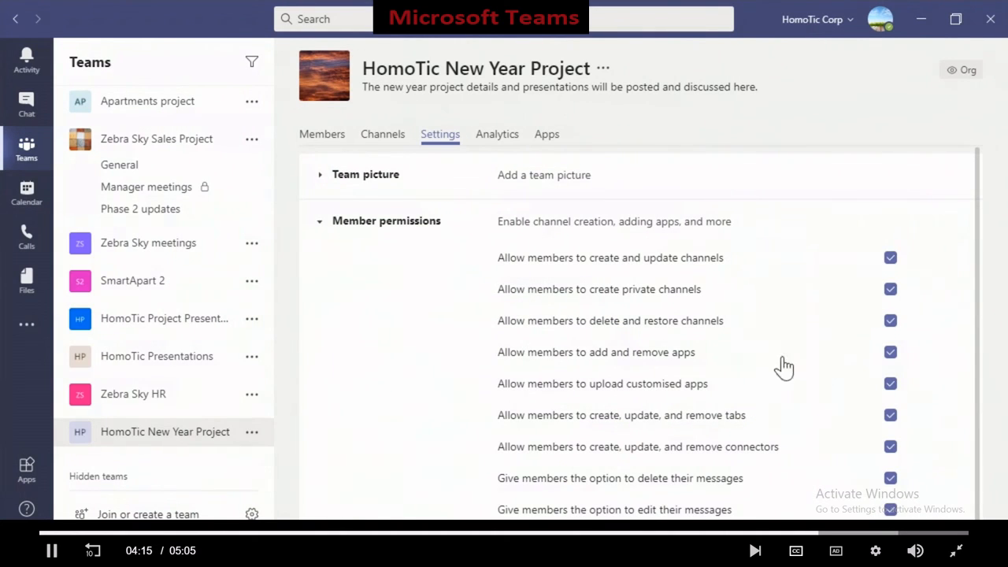
left_click_drag(984, 295, 983, 313)
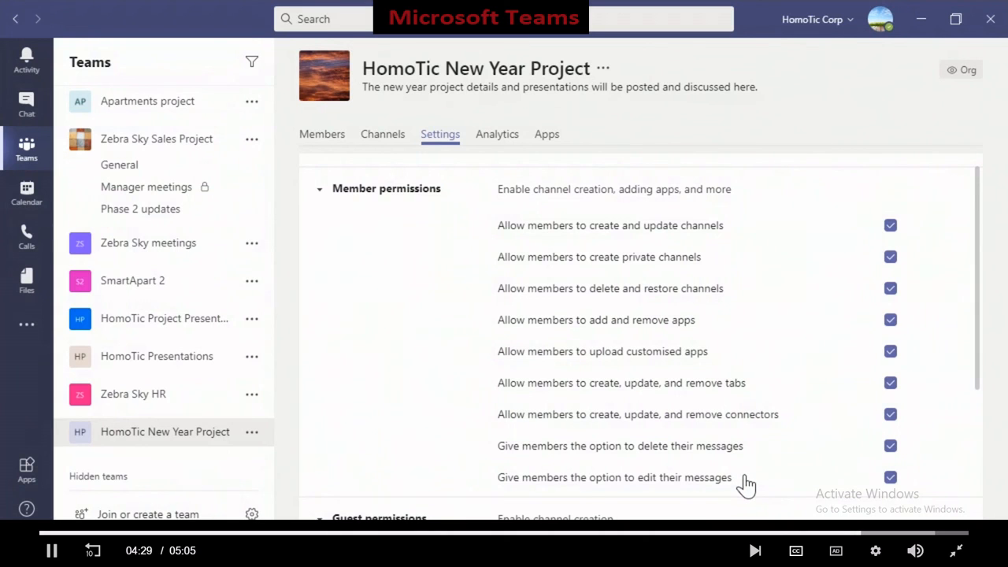
left_click(890, 258)
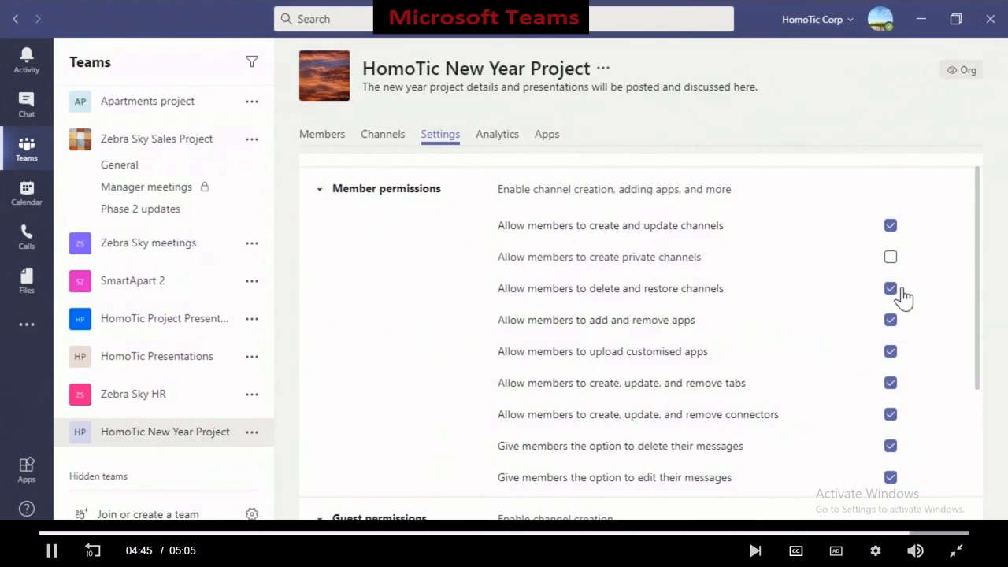
left_click(891, 383)
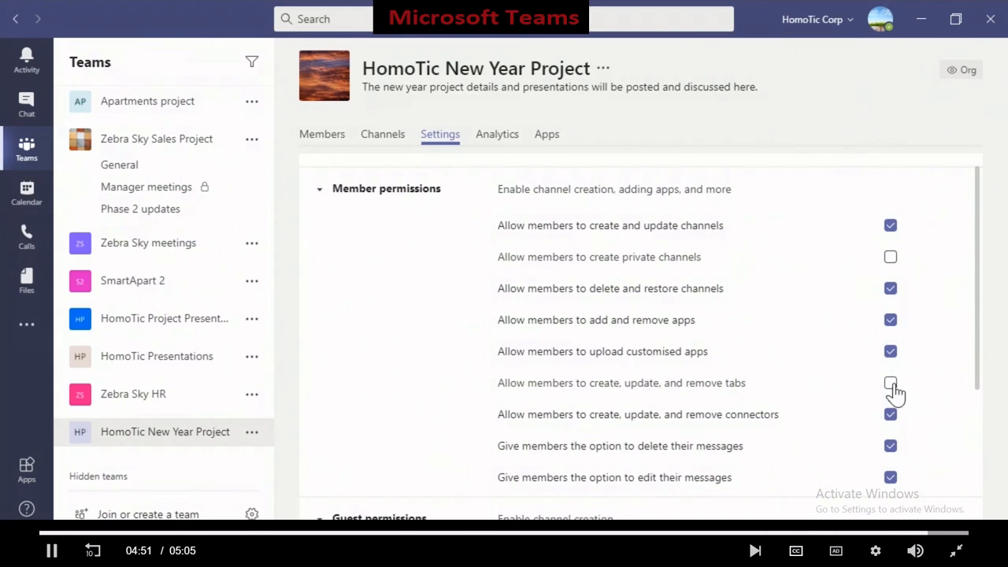